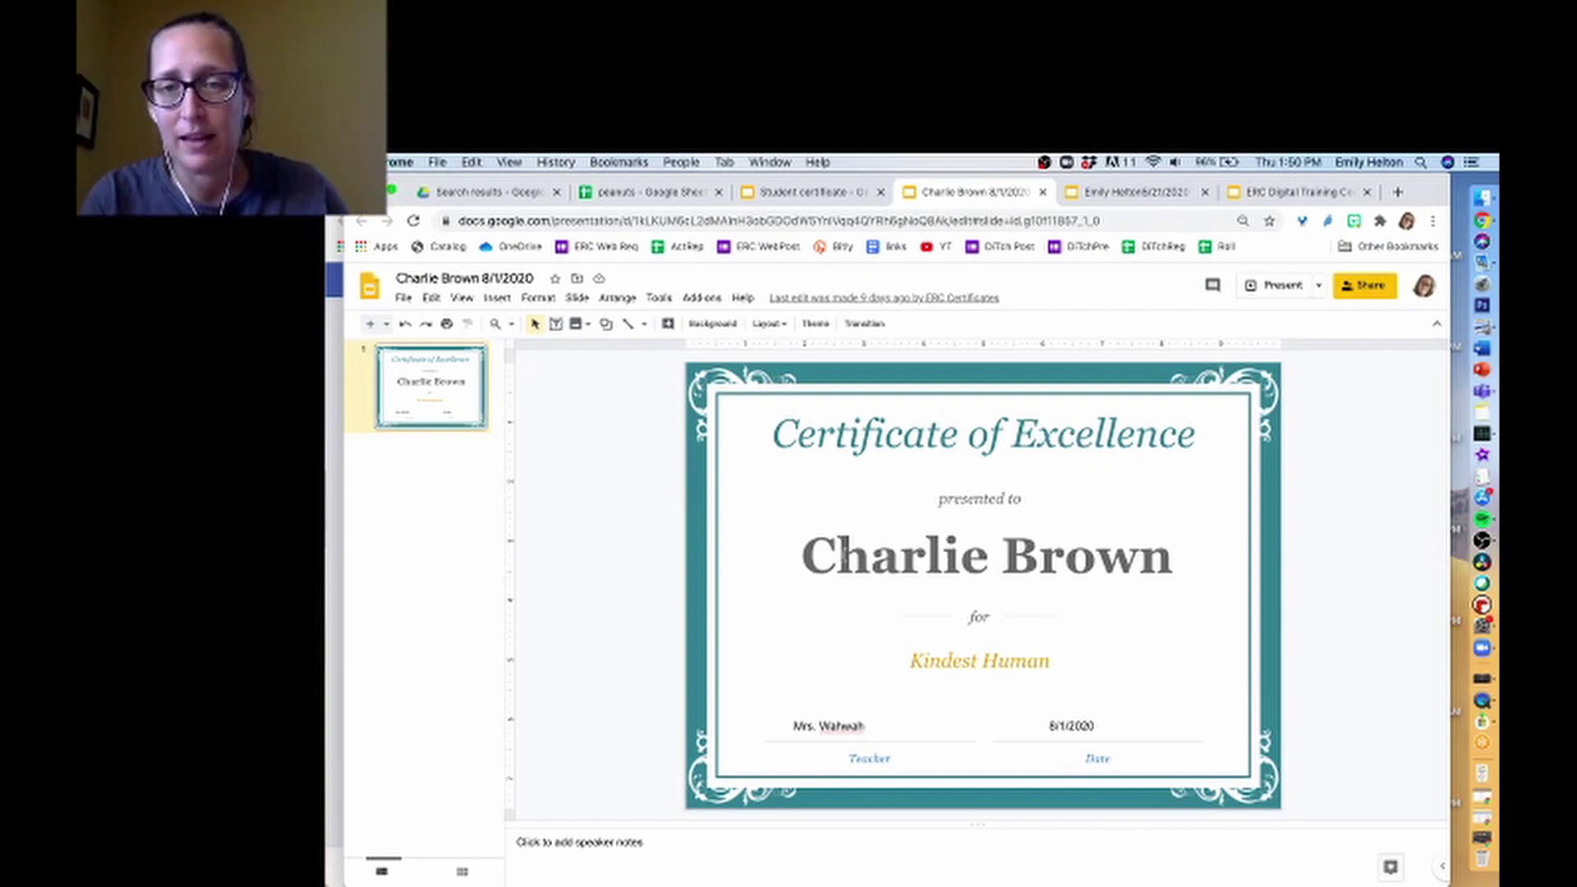
Step: Select the student name on the merged certificate, then switch to the Student certificate template tab
left_click(1218, 578)
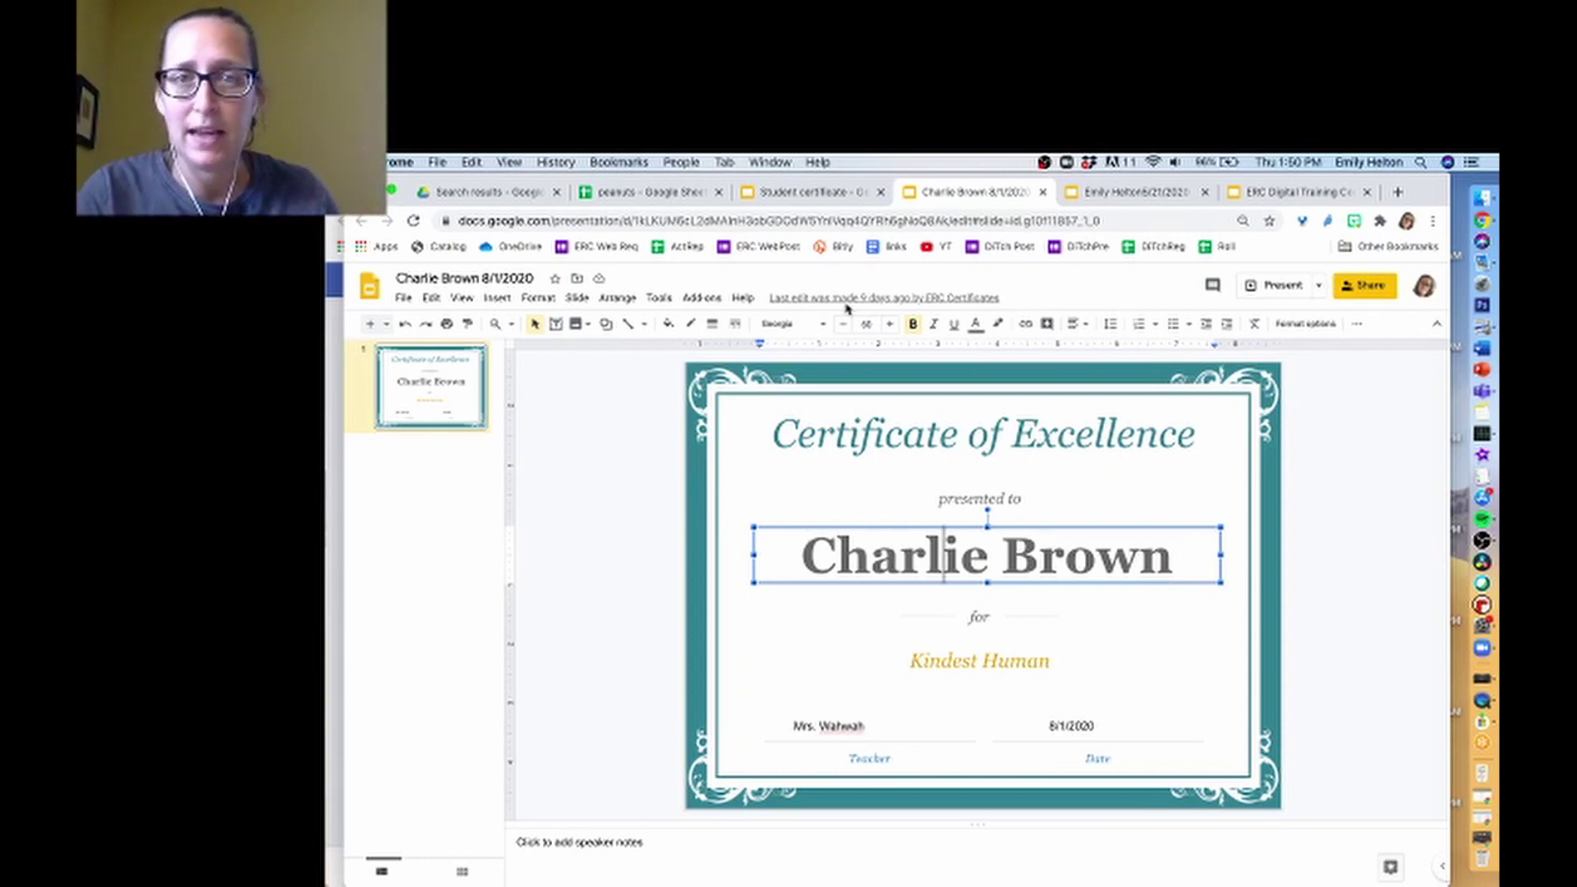
left_click(809, 193)
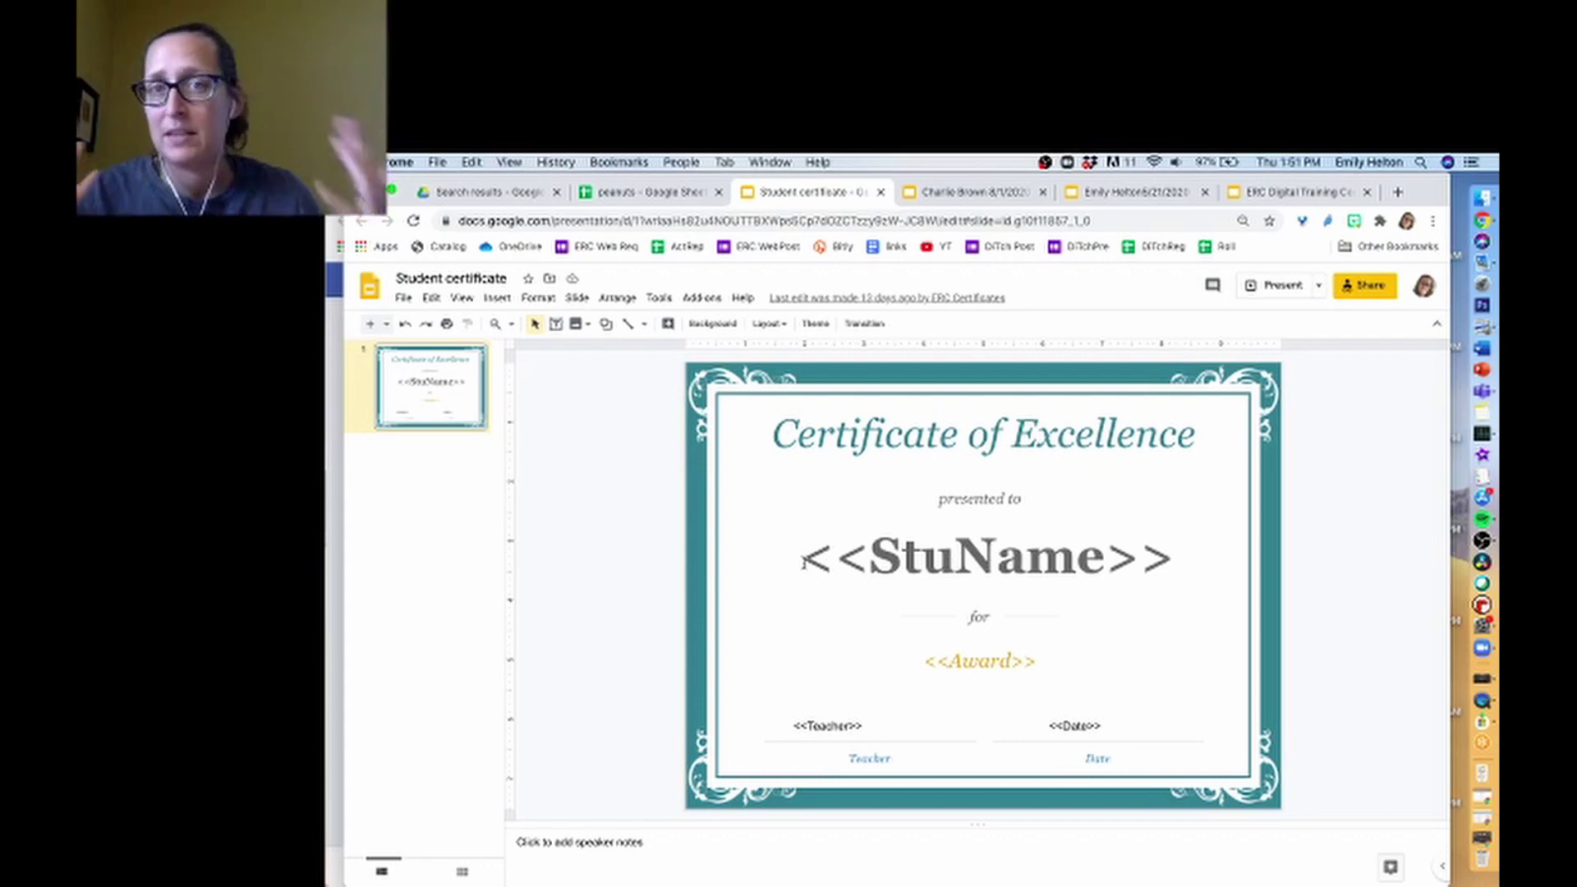
left_click(965, 191)
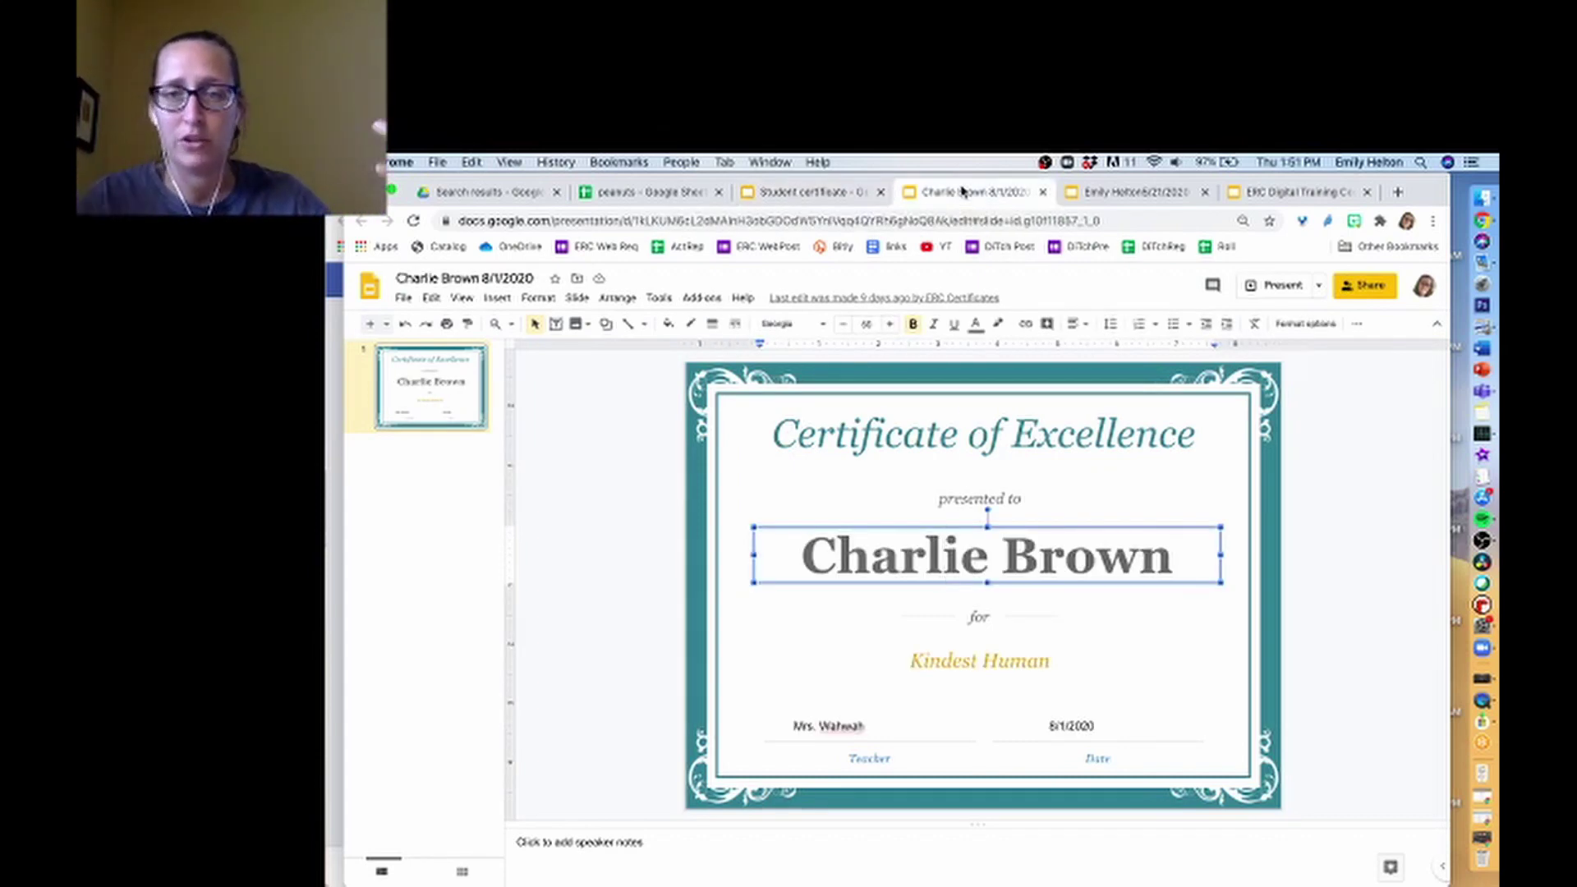
left_click(797, 195)
left_click_drag(805, 556, 1181, 554)
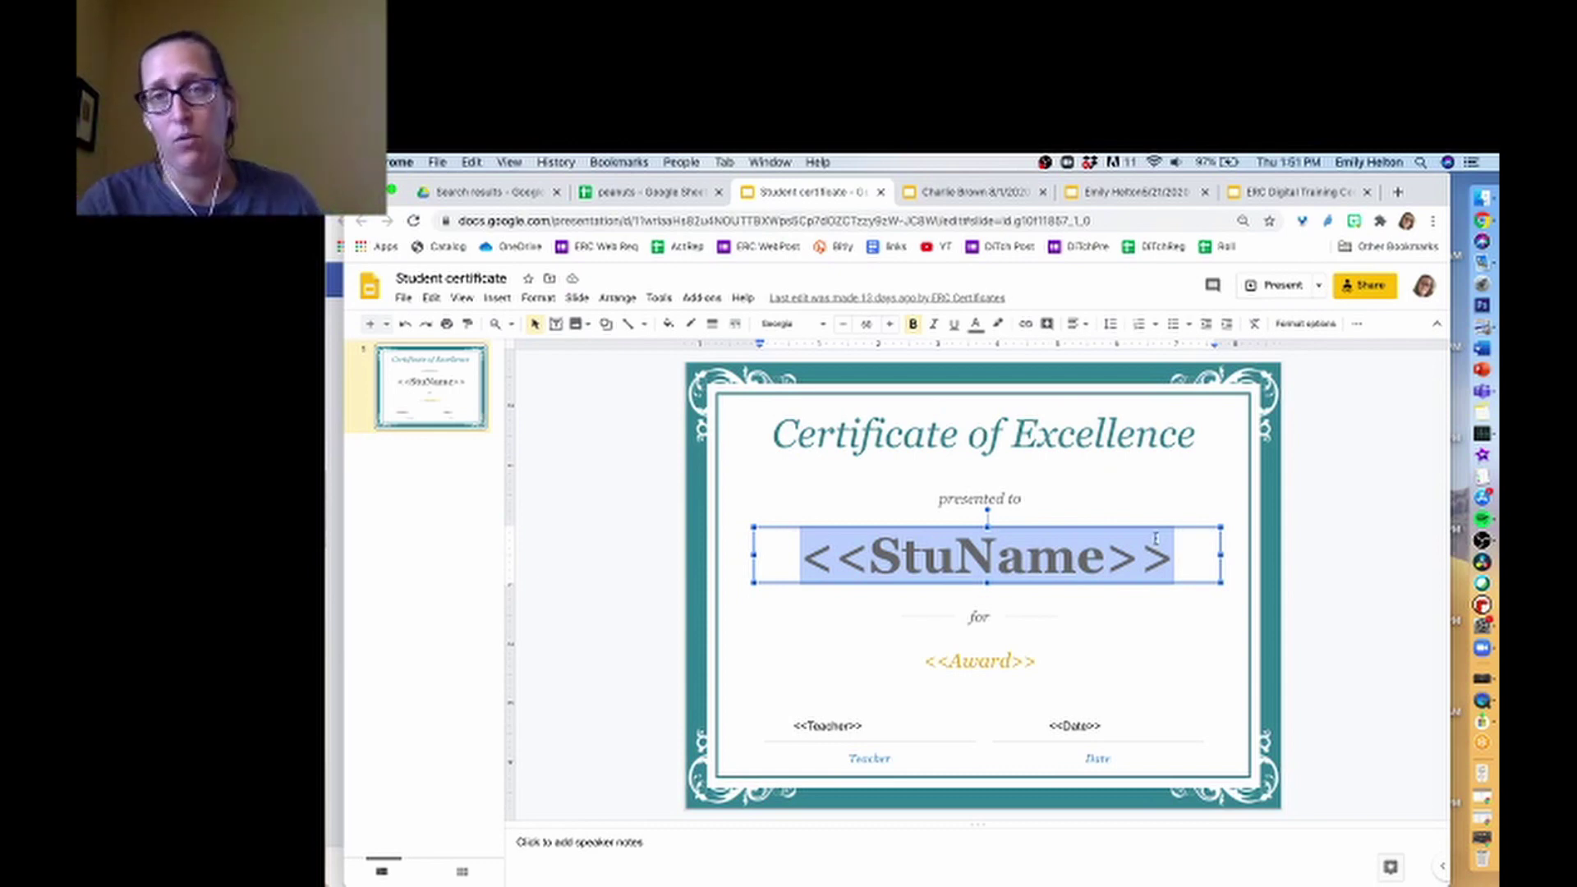
Step: Color <<StuName>> purple and change the award line to read 'The <<Award>> Award'
left_click(977, 326)
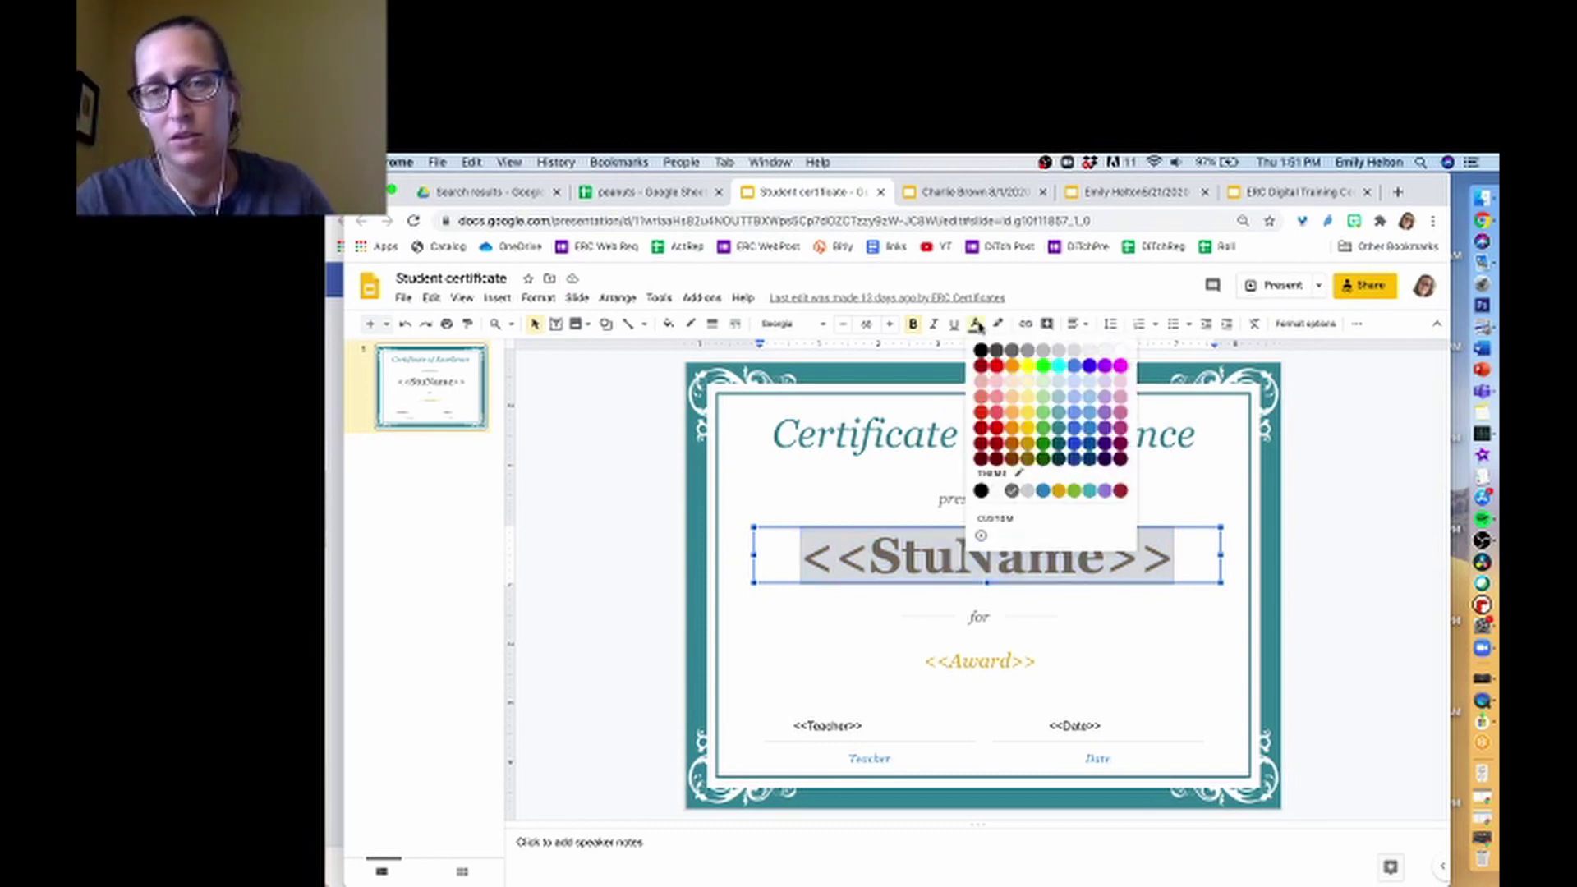
left_click(1090, 367)
left_click(1091, 657)
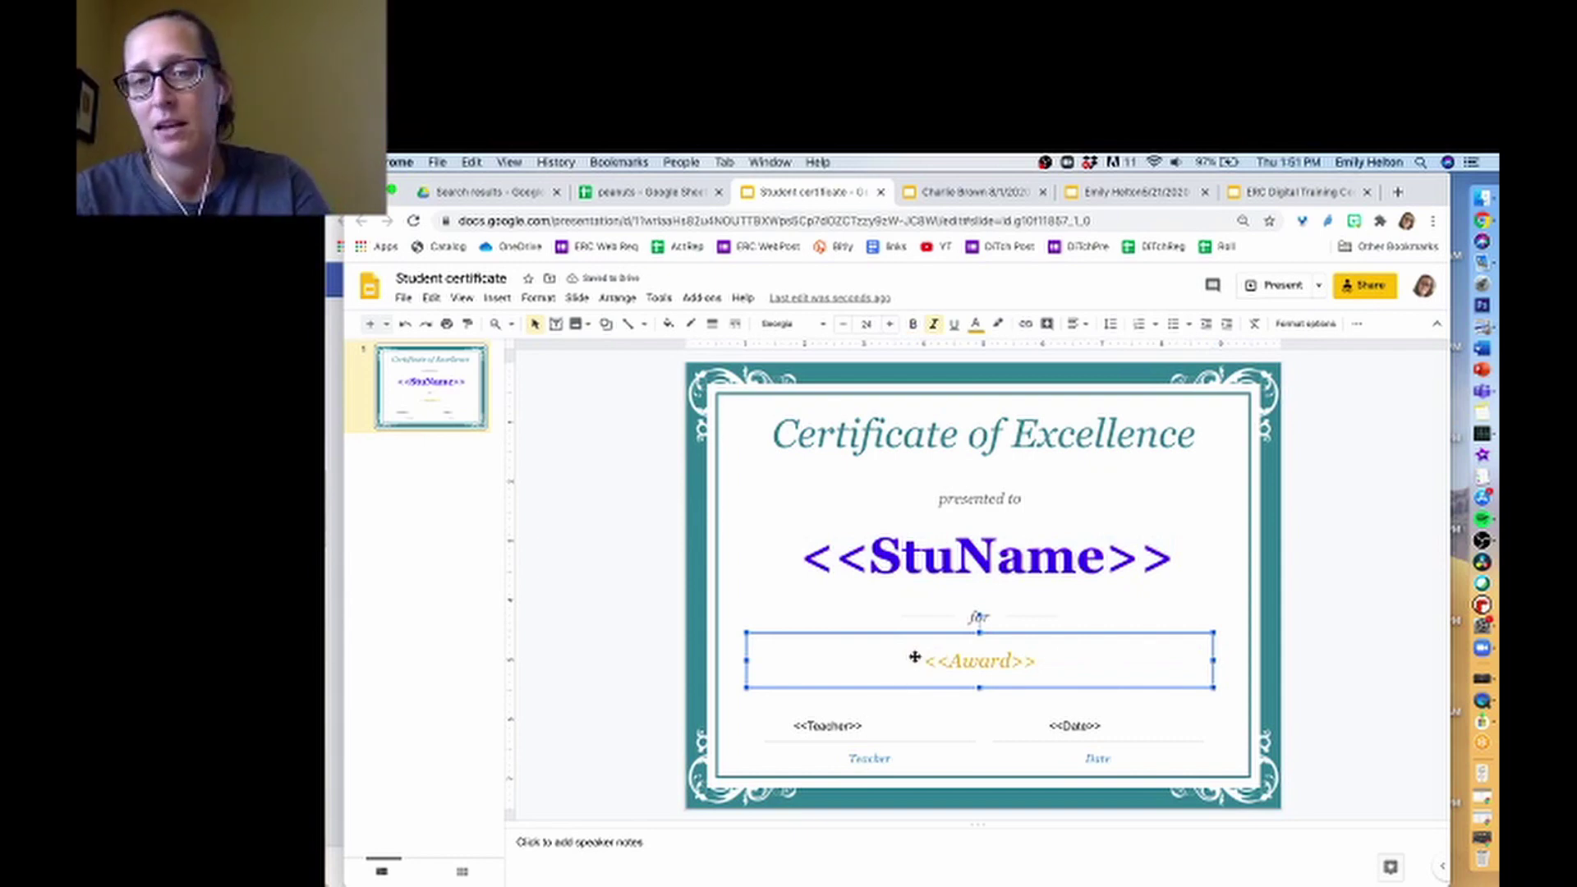
left_click(924, 659)
type("The")
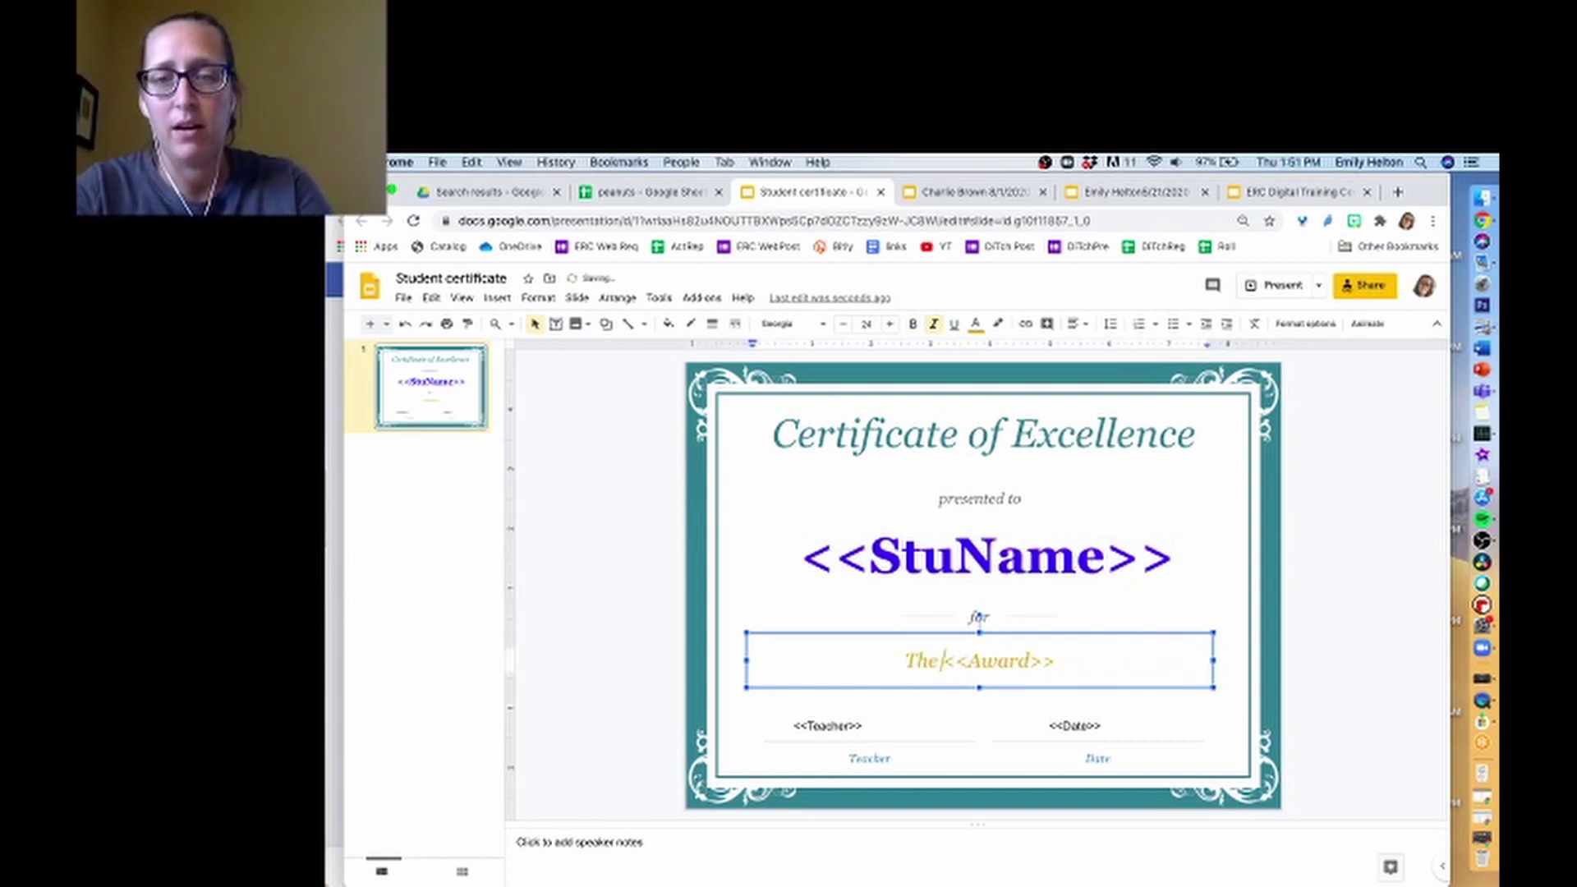
left_click(1082, 660)
type("Award")
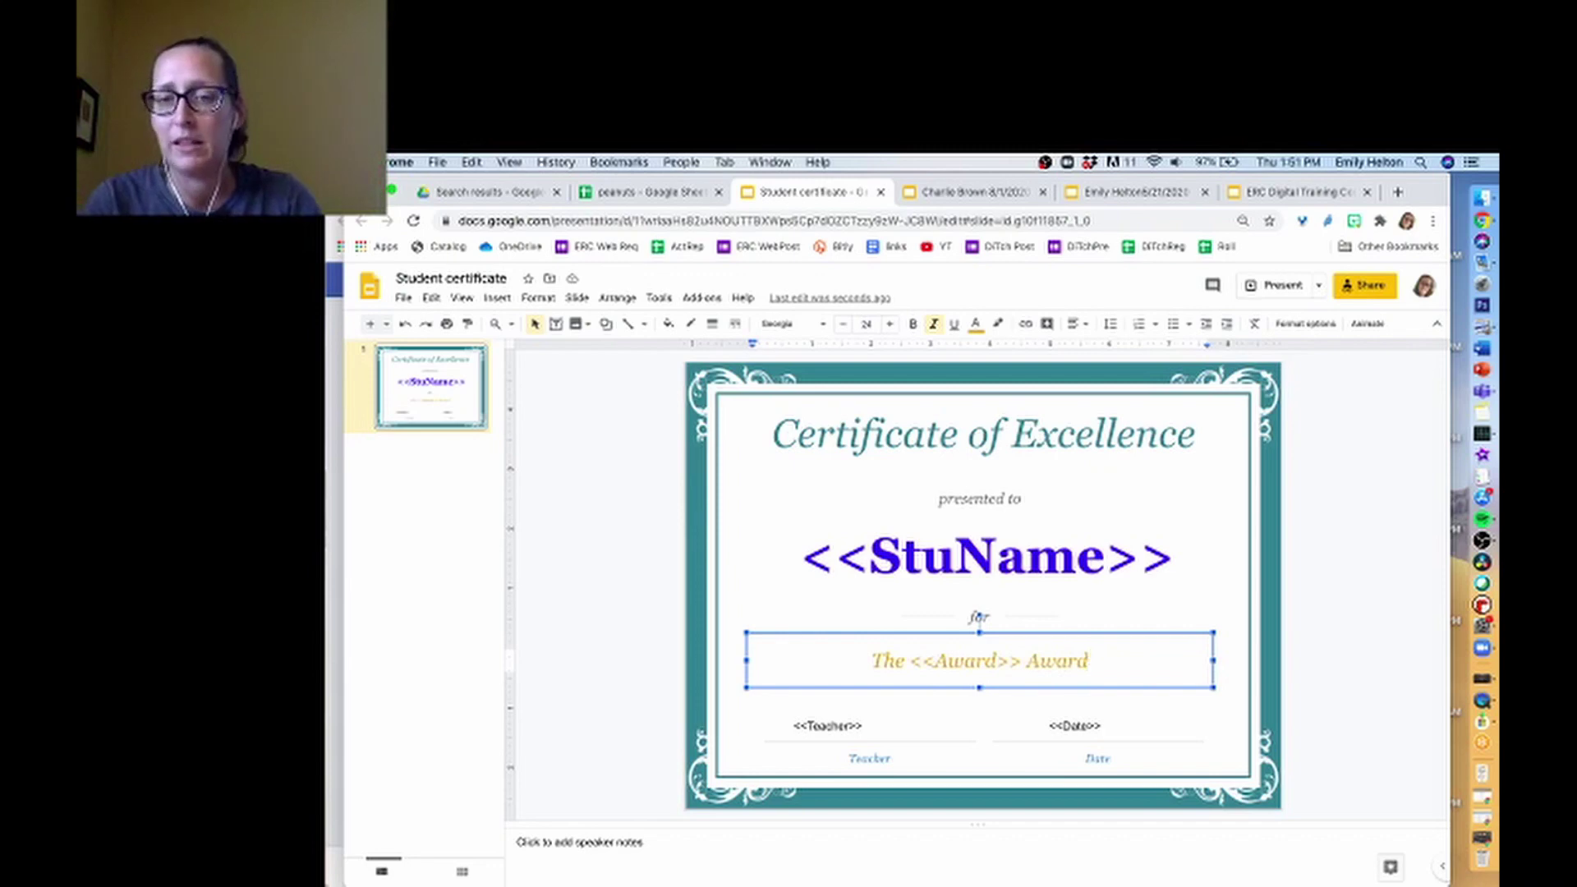
Step: Center the <<Teacher>> and <<Date>> text and move both boxes over their labels
left_click(830, 733)
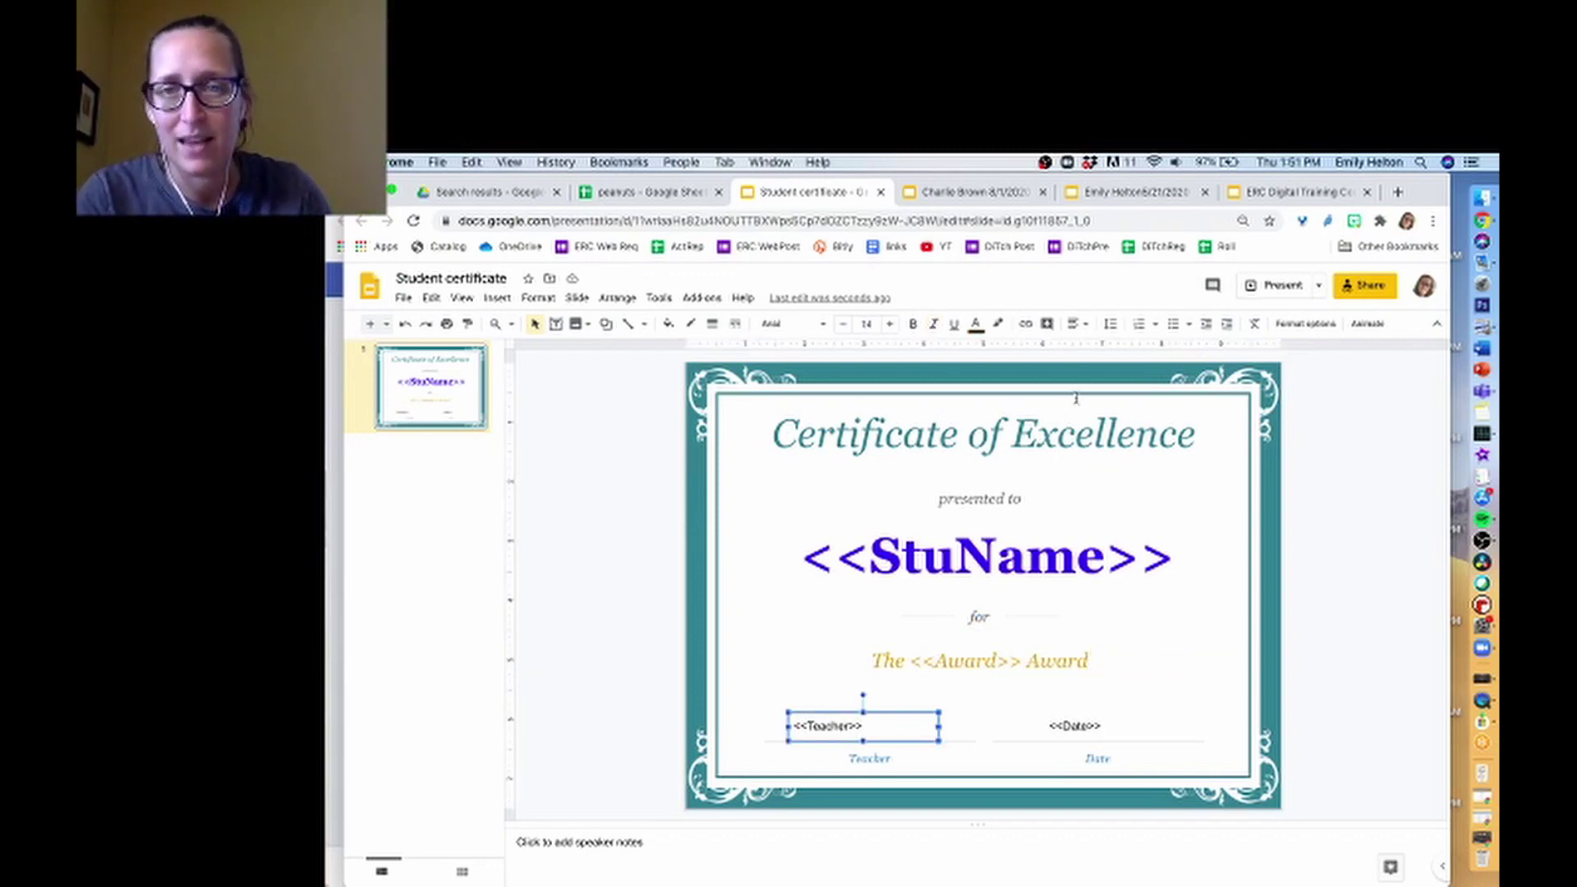
left_click(1084, 325)
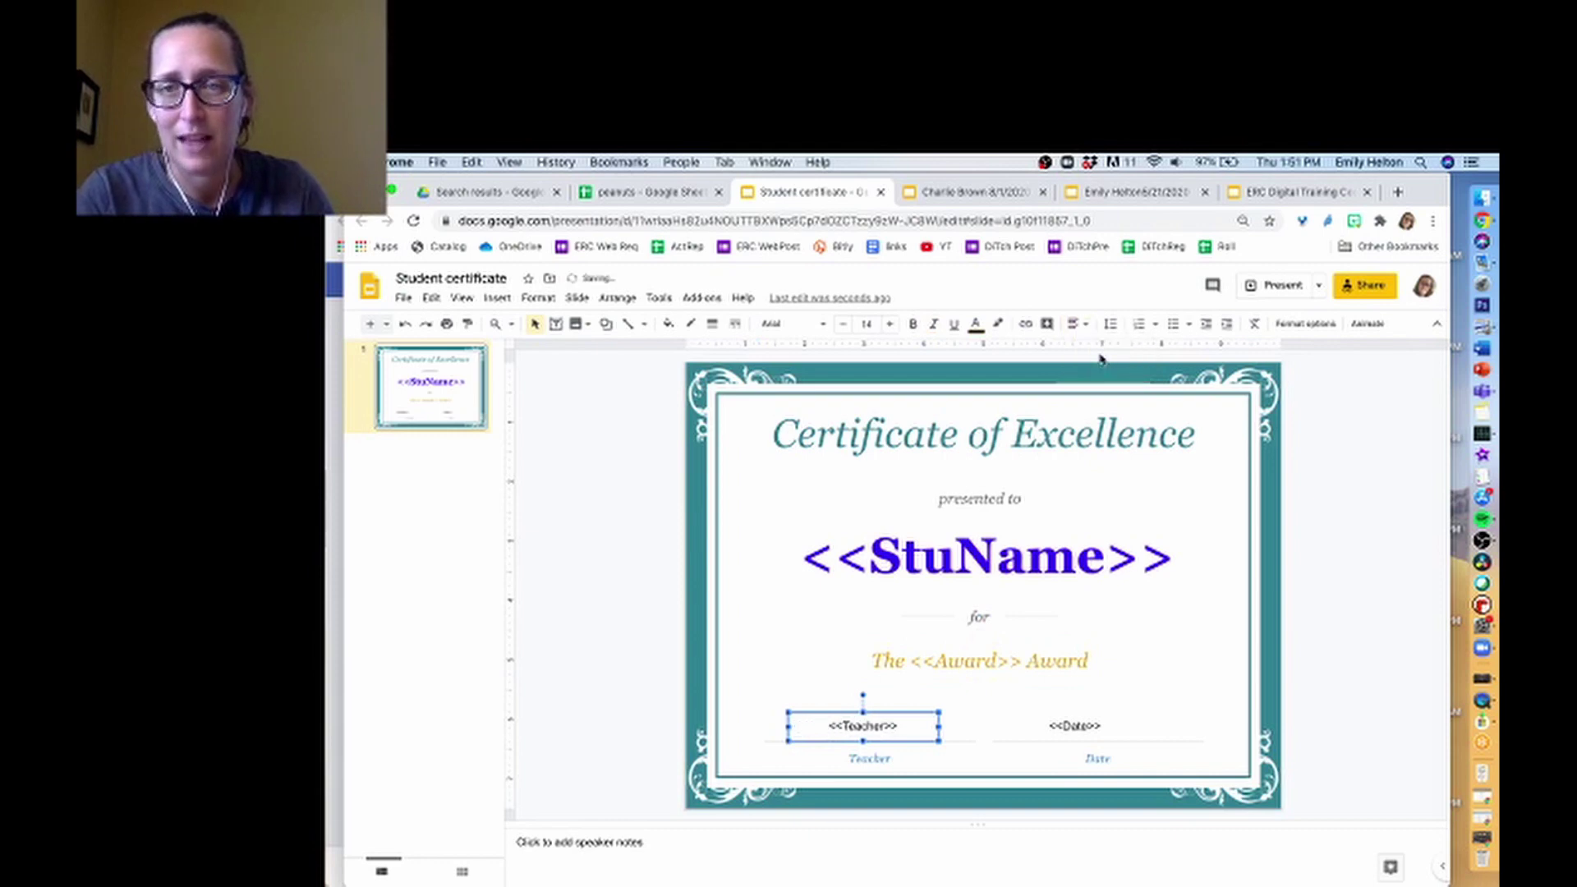
left_click(1098, 348)
left_click(1063, 726)
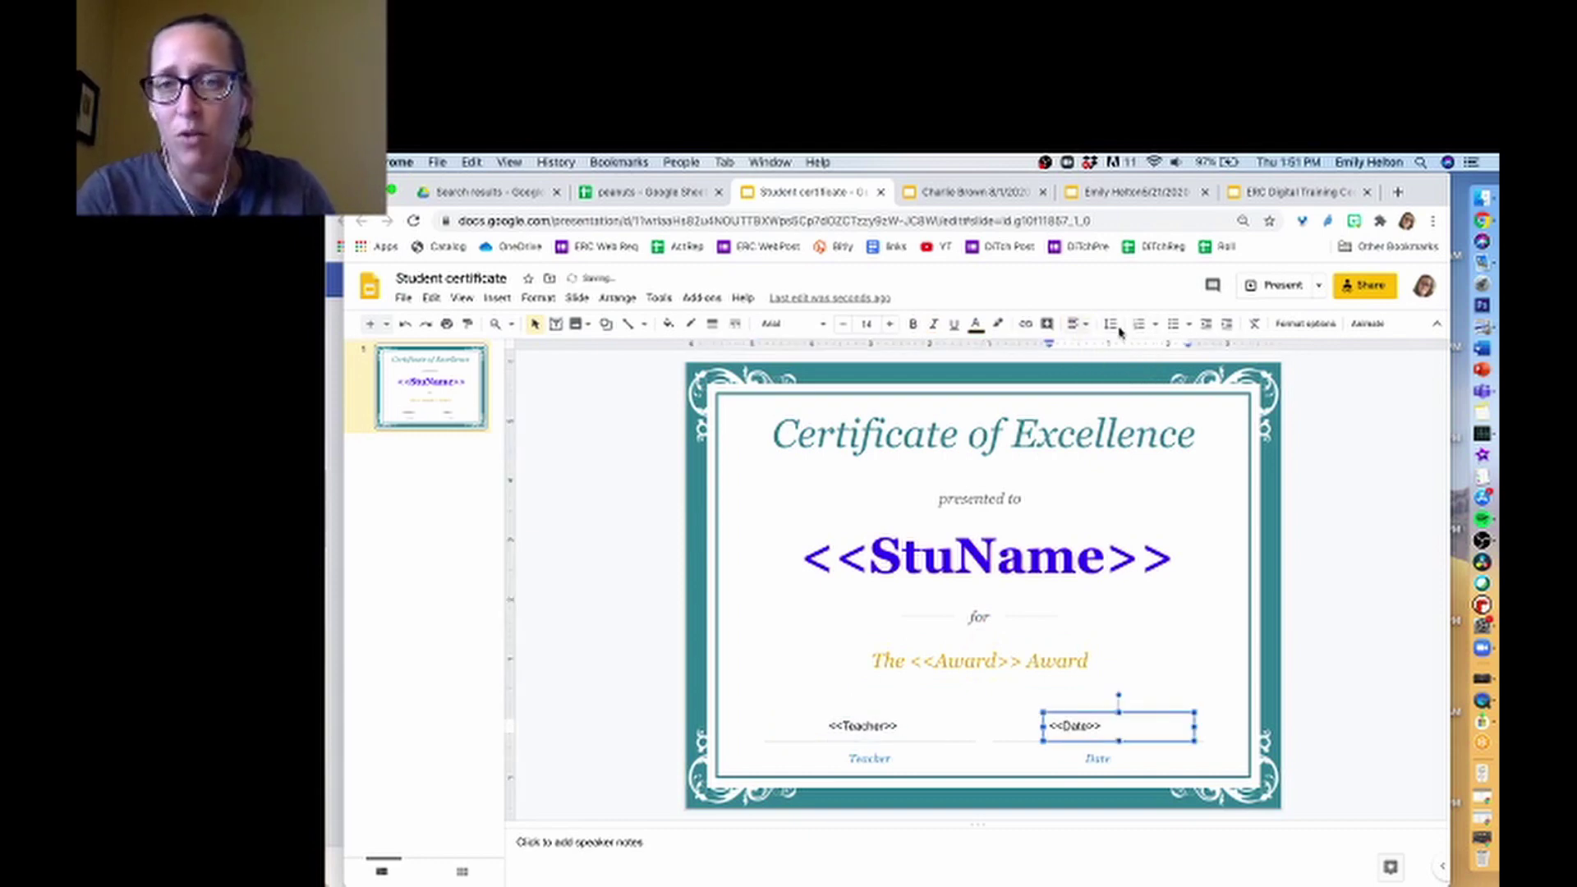
left_click(1074, 326)
left_click(1100, 348)
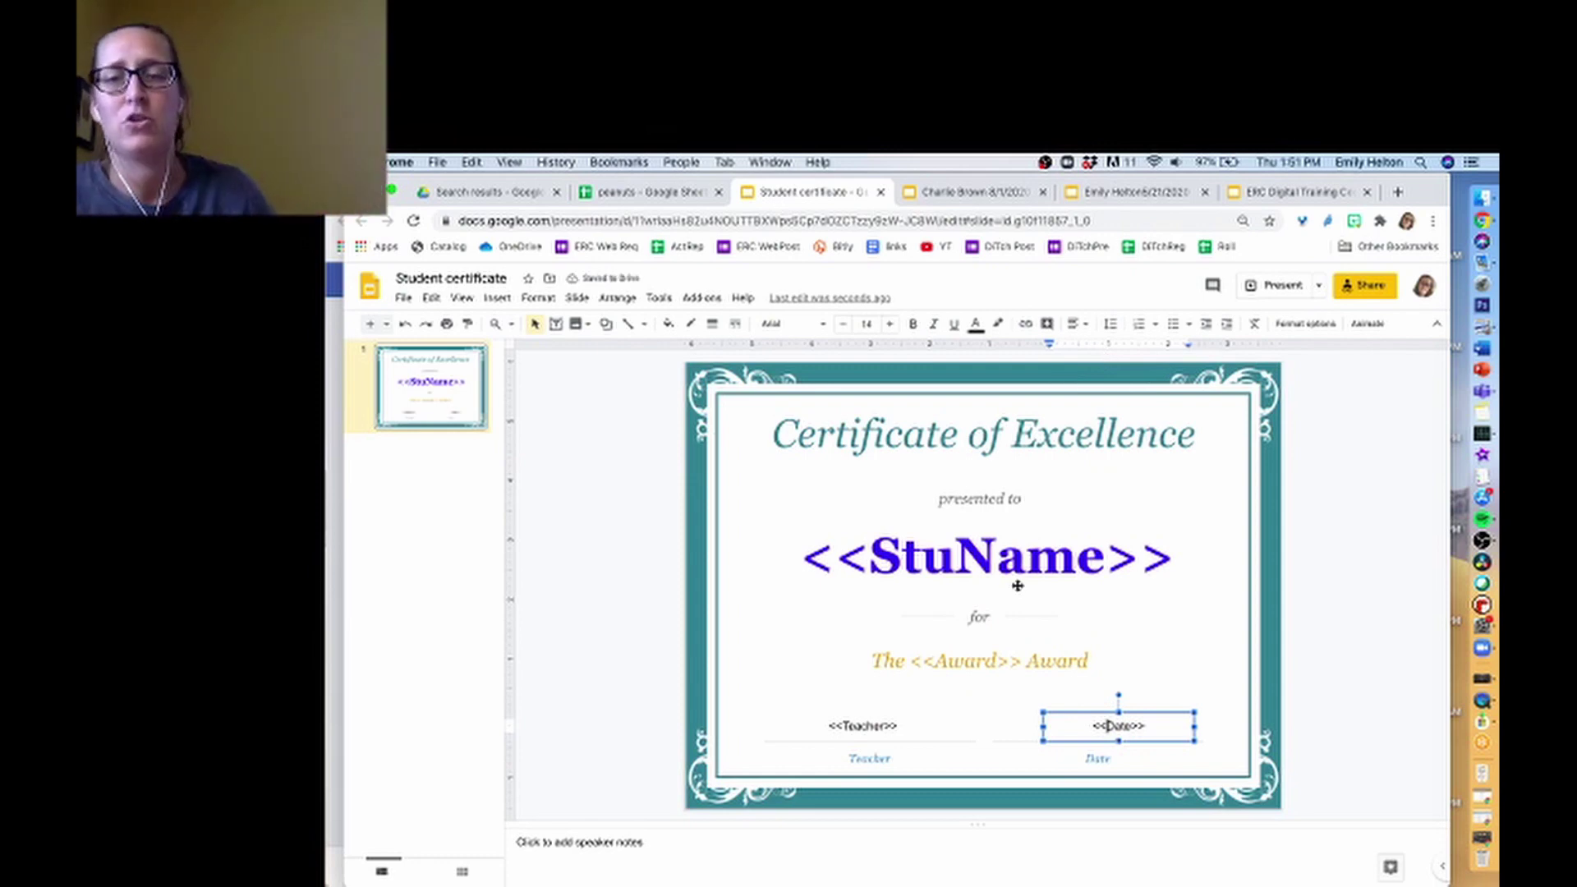
left_click_drag(1144, 713, 1125, 713)
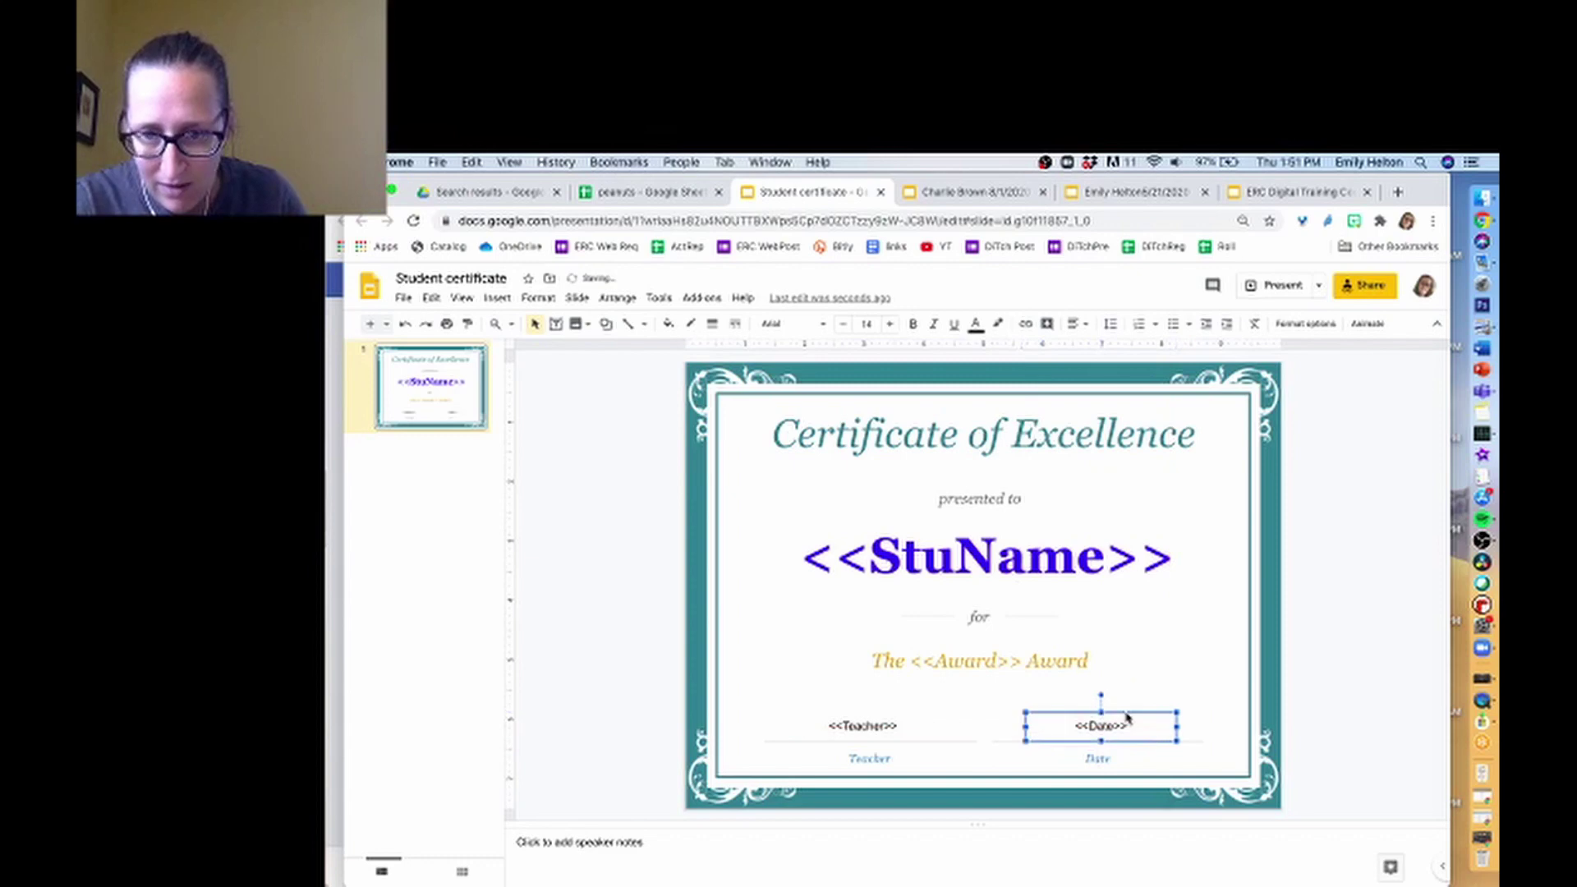
left_click_drag(865, 719, 895, 715)
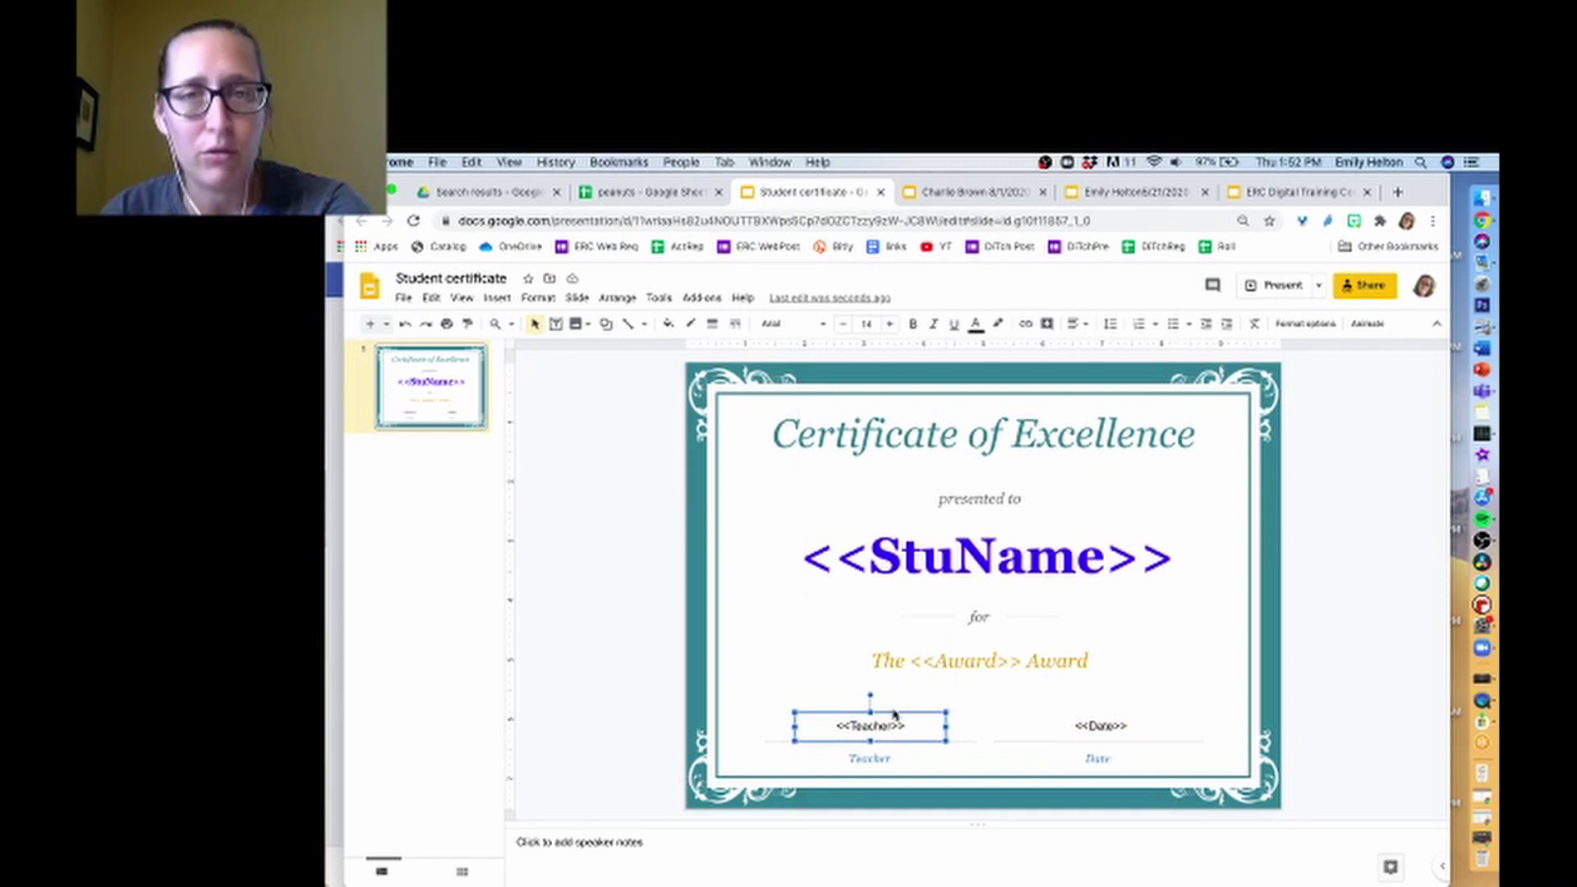
Step: Review another merged certificate's purple and white slides, then switch to the ERC Digital Training Certificate template
left_click(1127, 193)
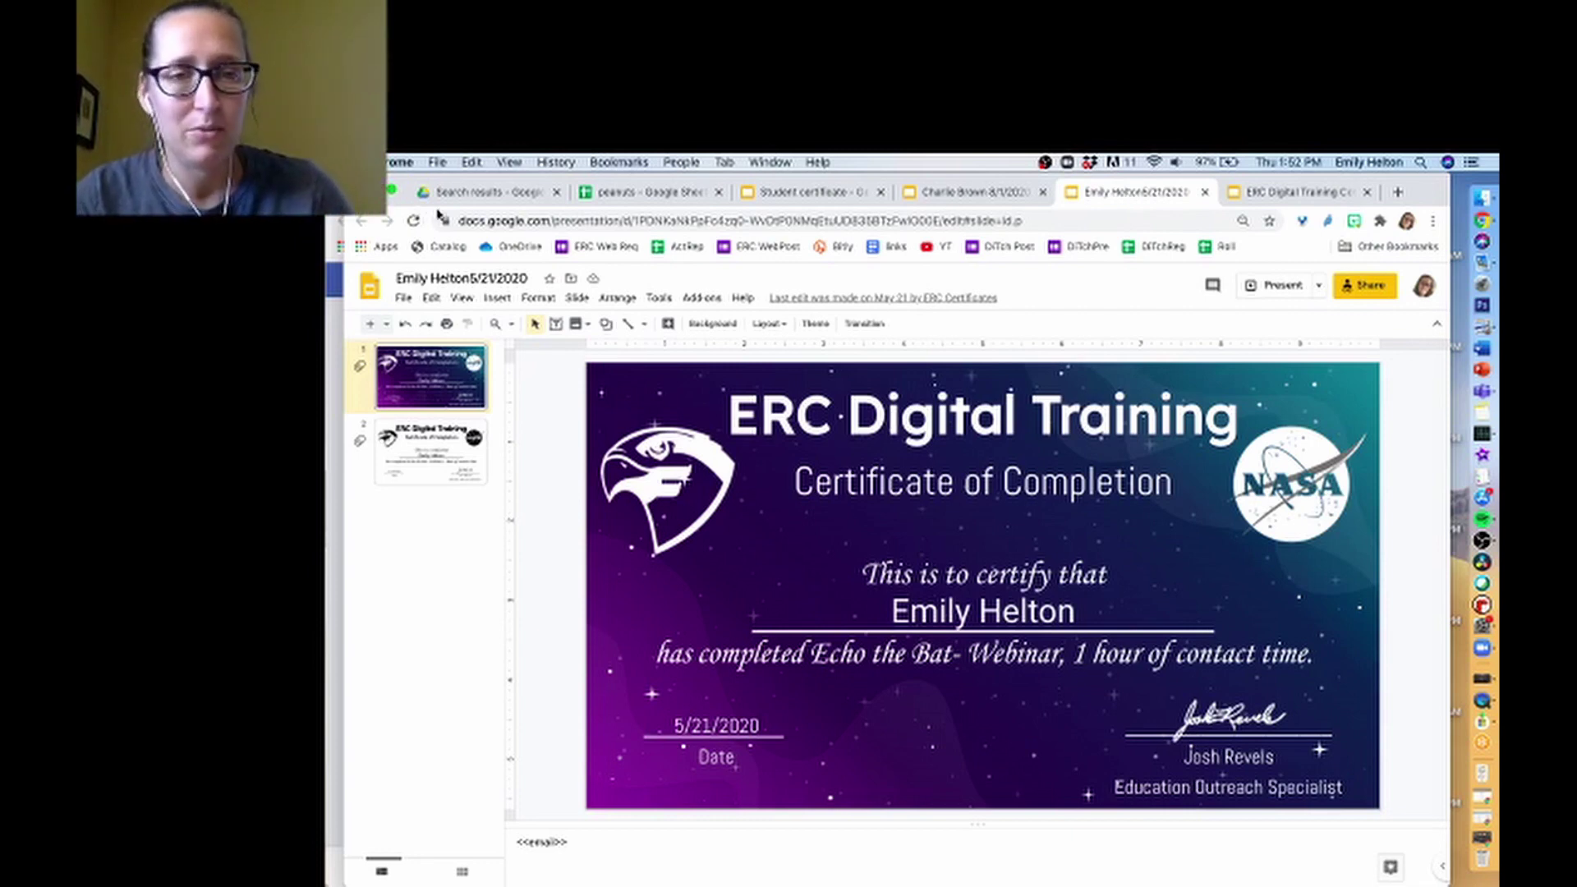
left_click(427, 458)
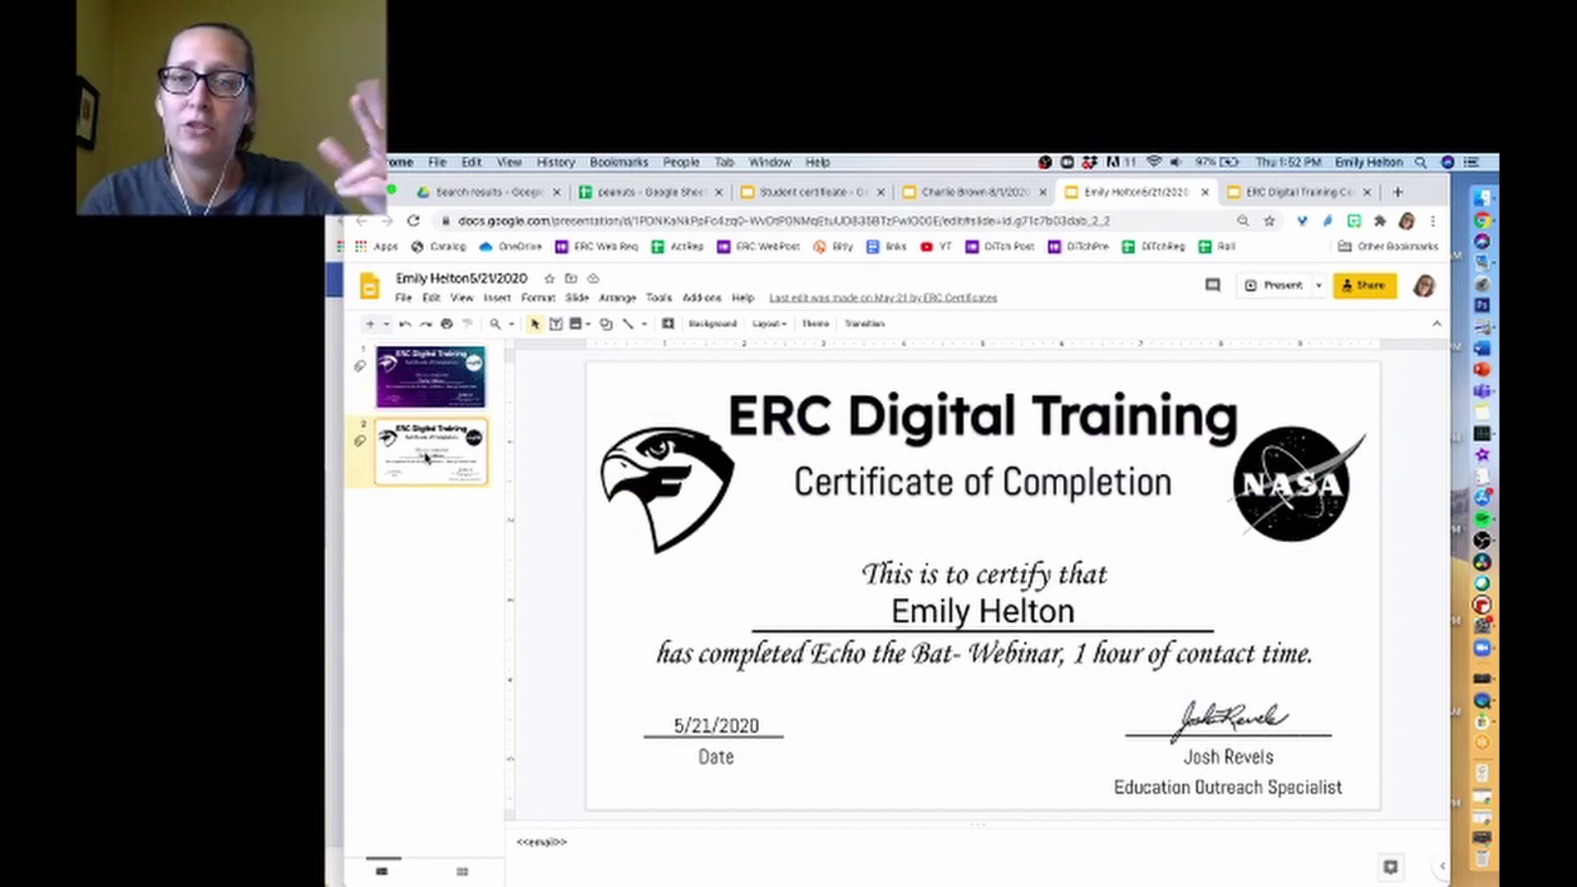
key("Up")
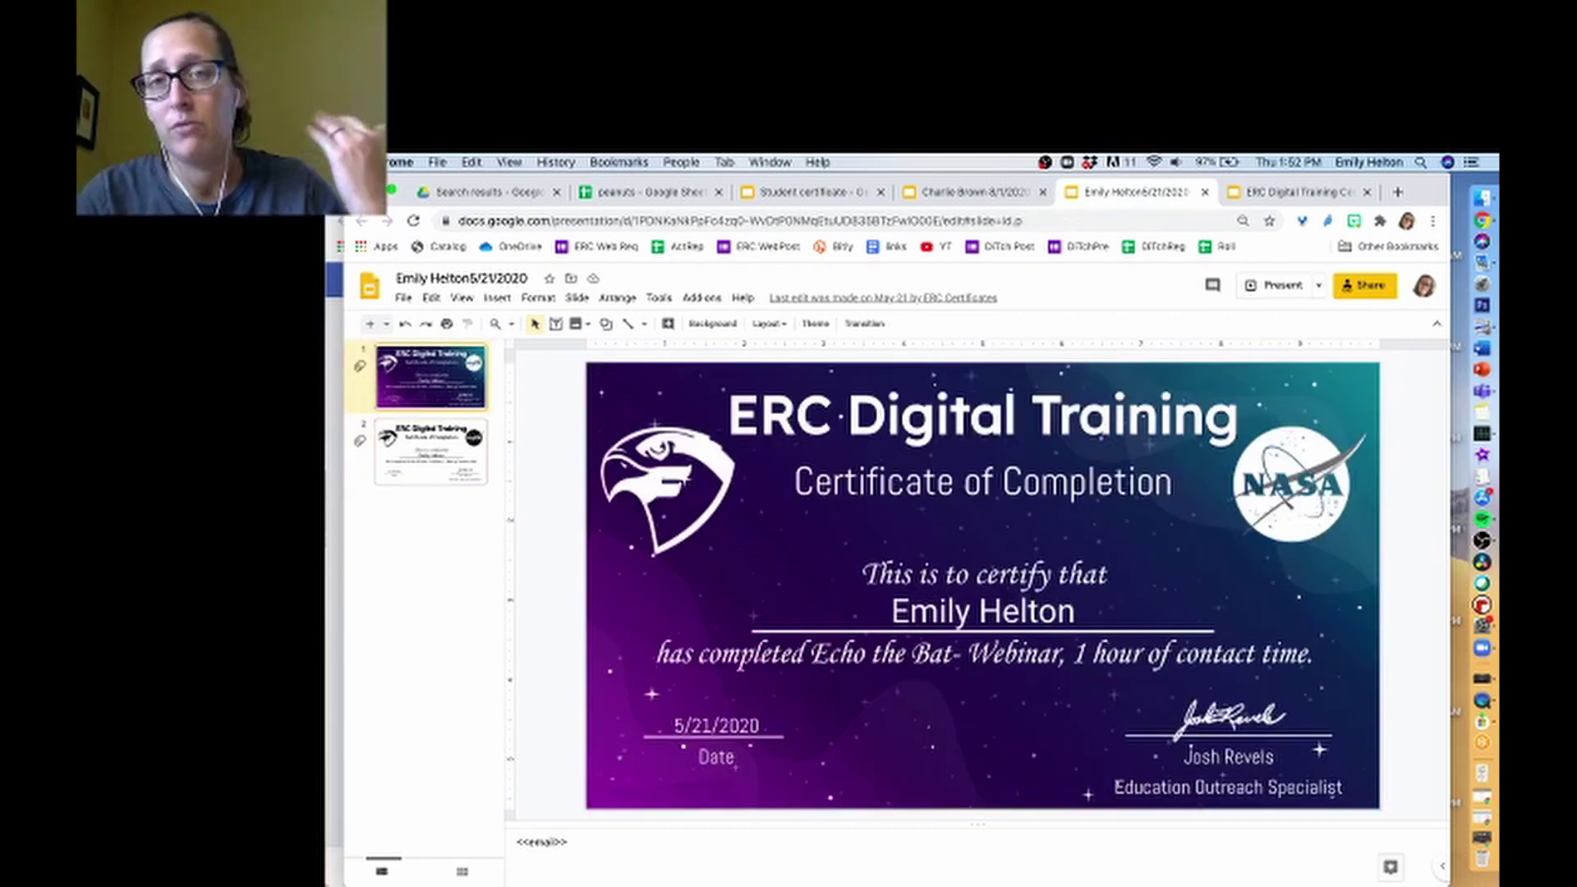
key("Down")
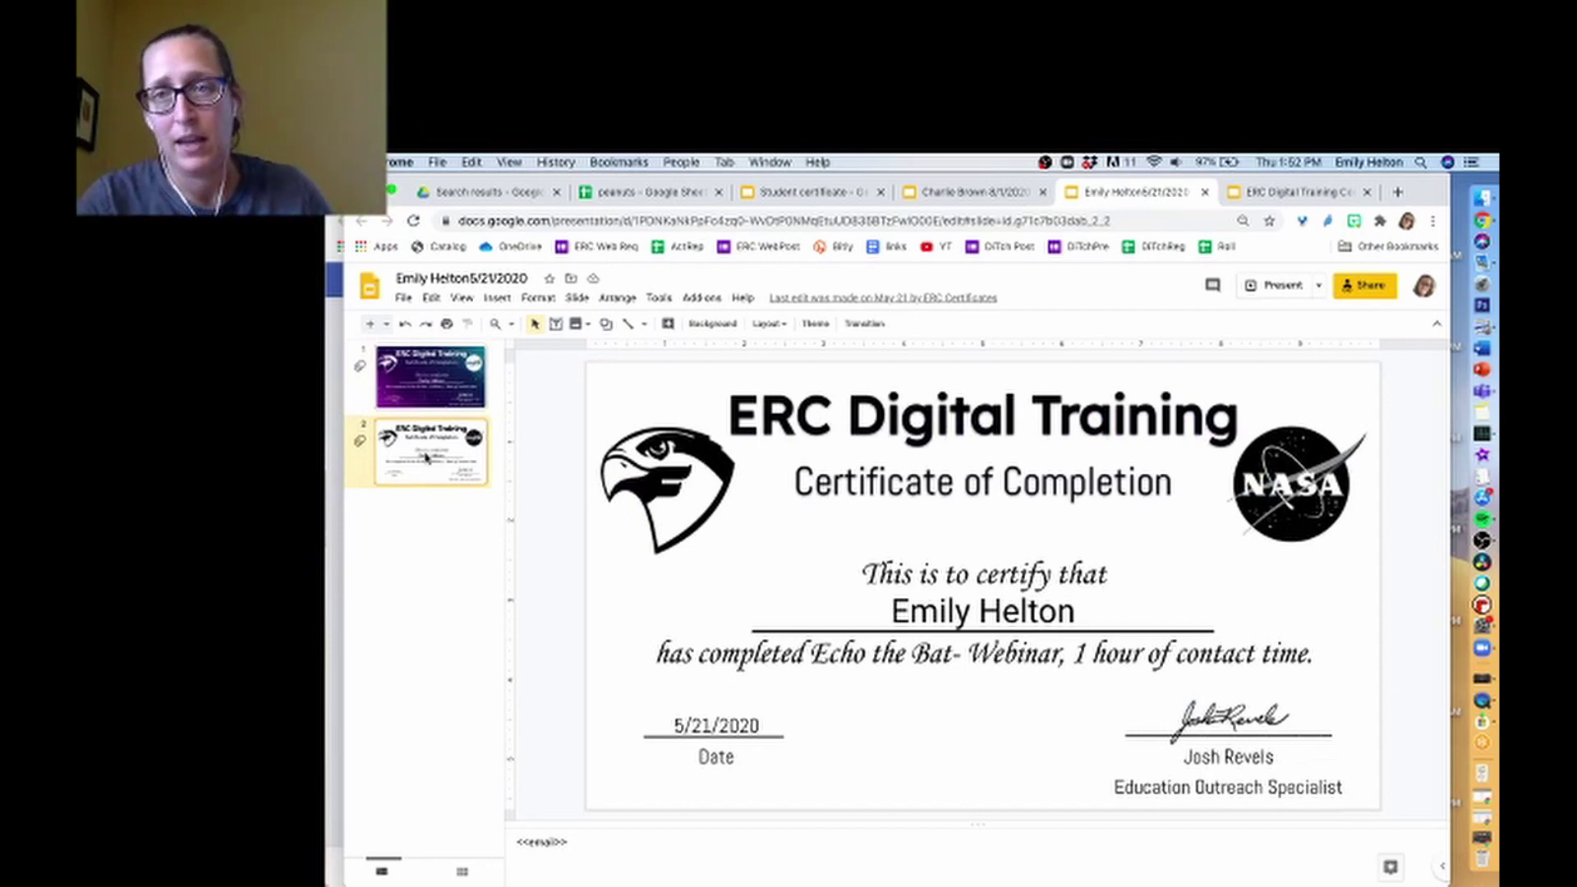
left_click(1263, 192)
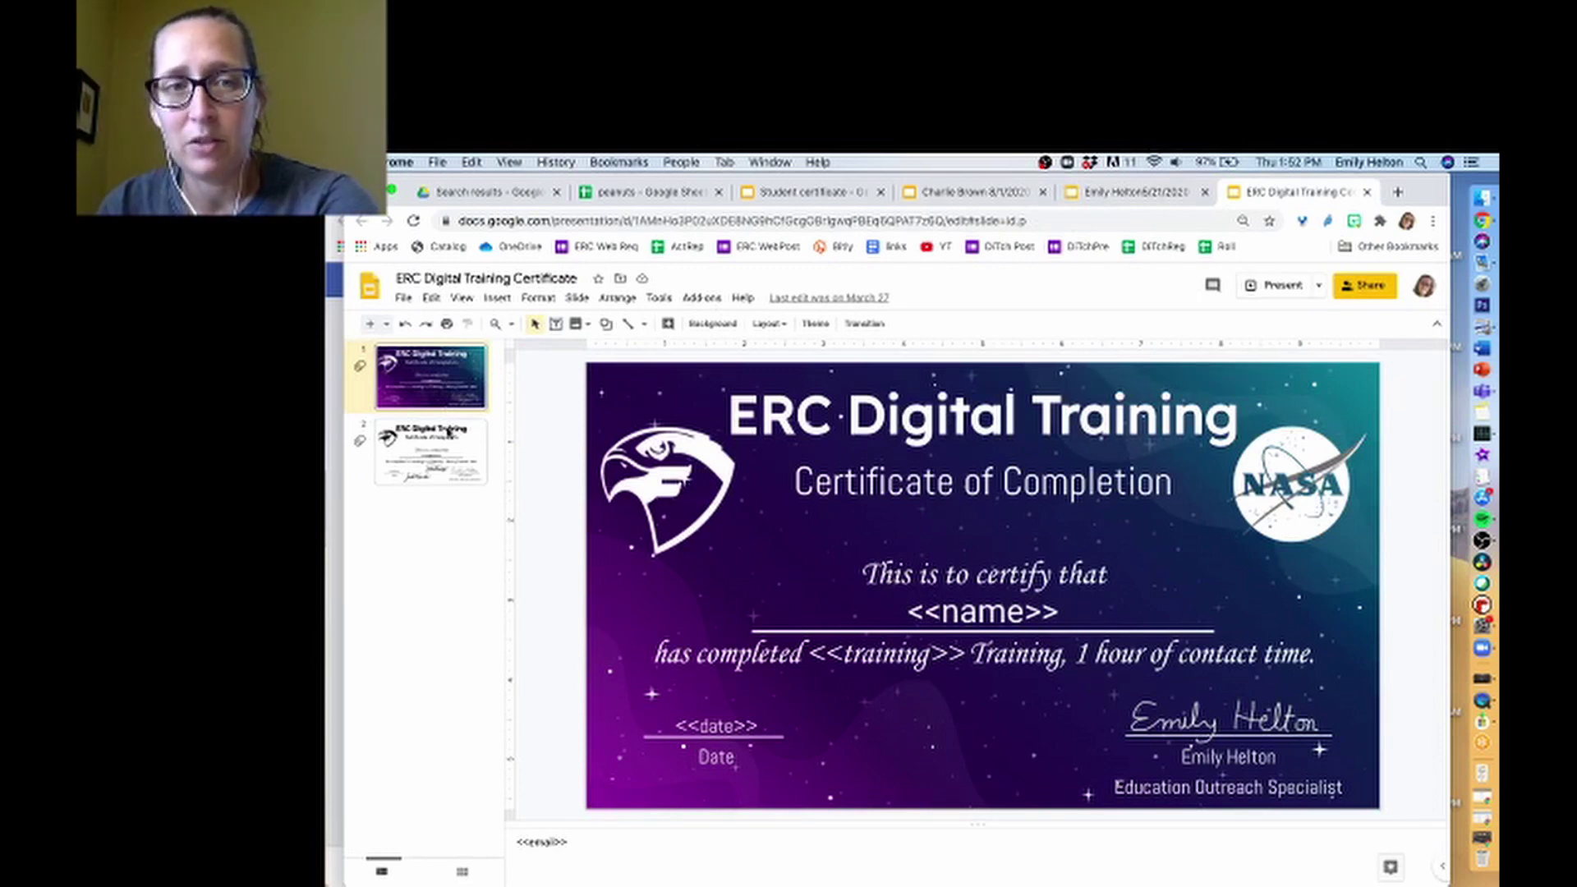
Step: Compare the ERC template's white second and purple starry first slides, then switch to the peanuts spreadsheet
left_click(448, 433)
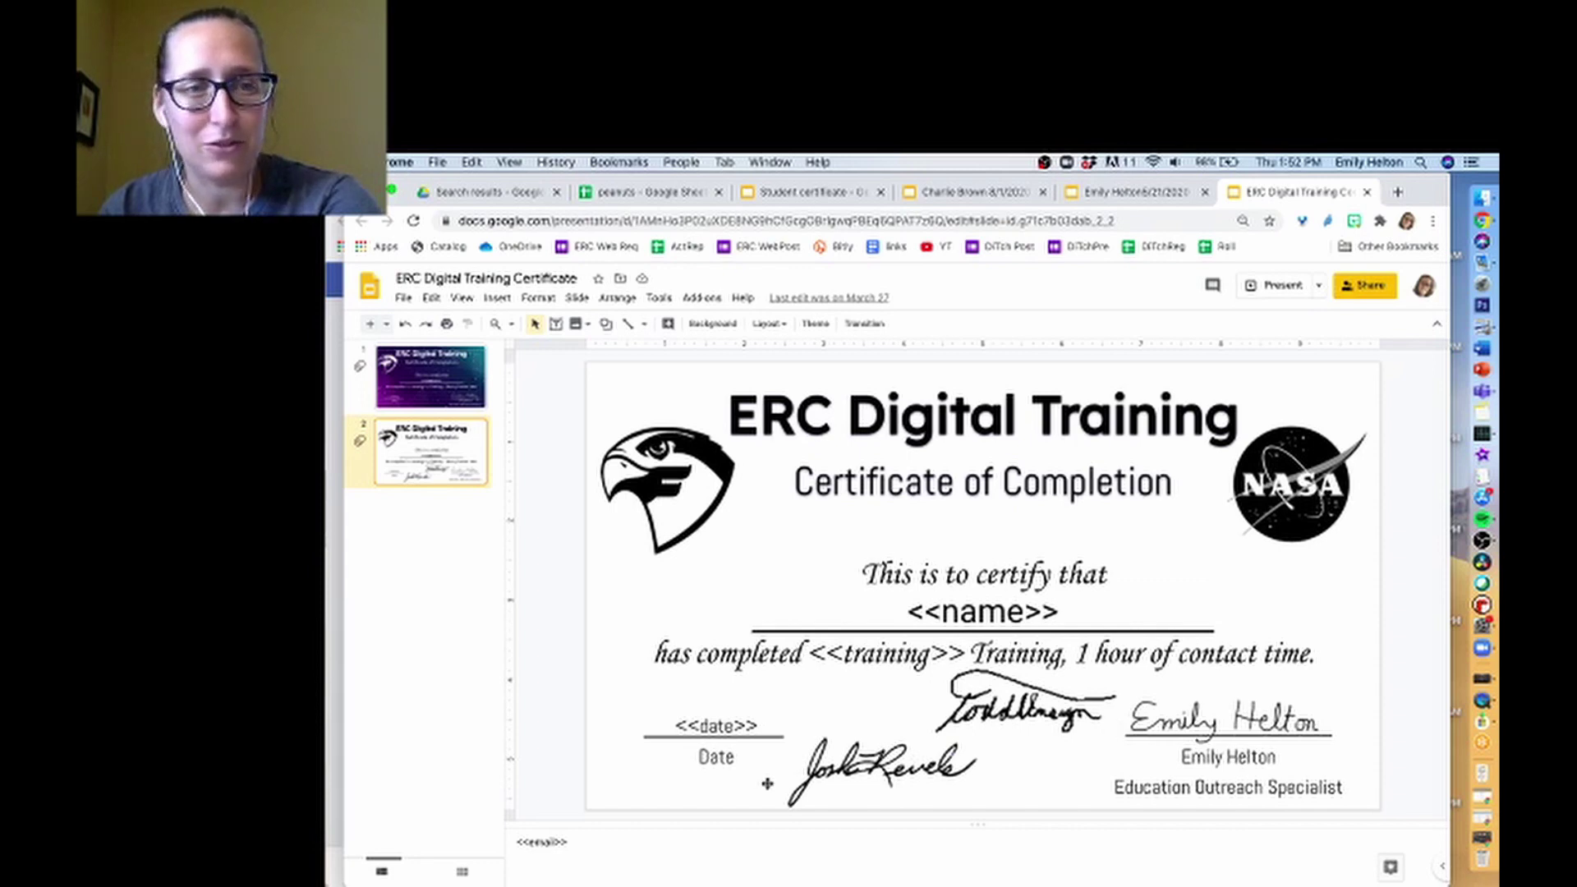
left_click(442, 370)
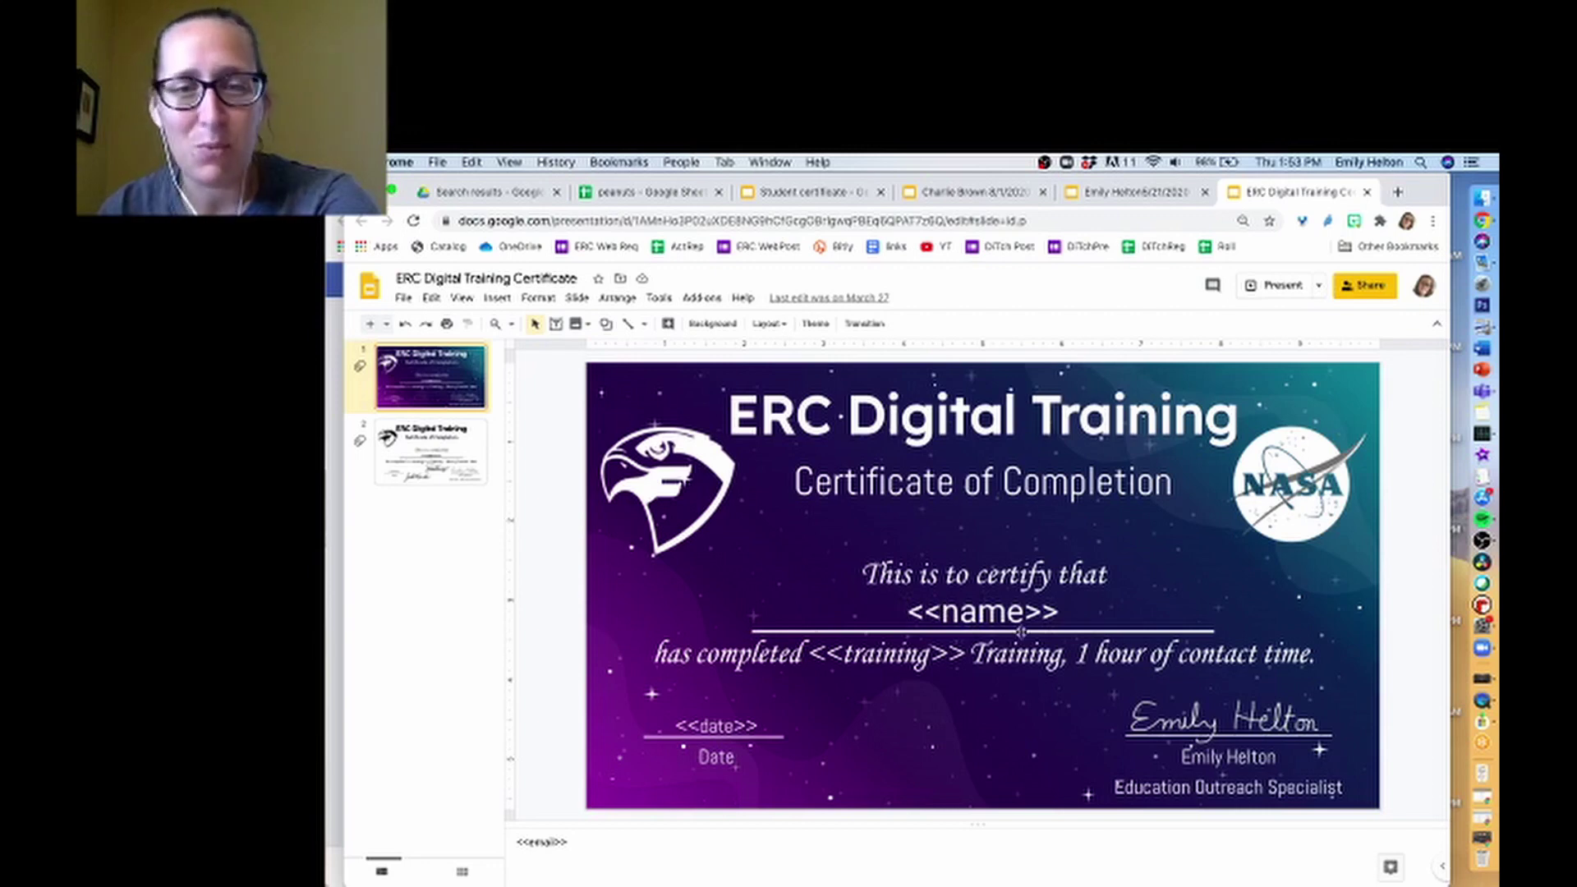
left_click(442, 487)
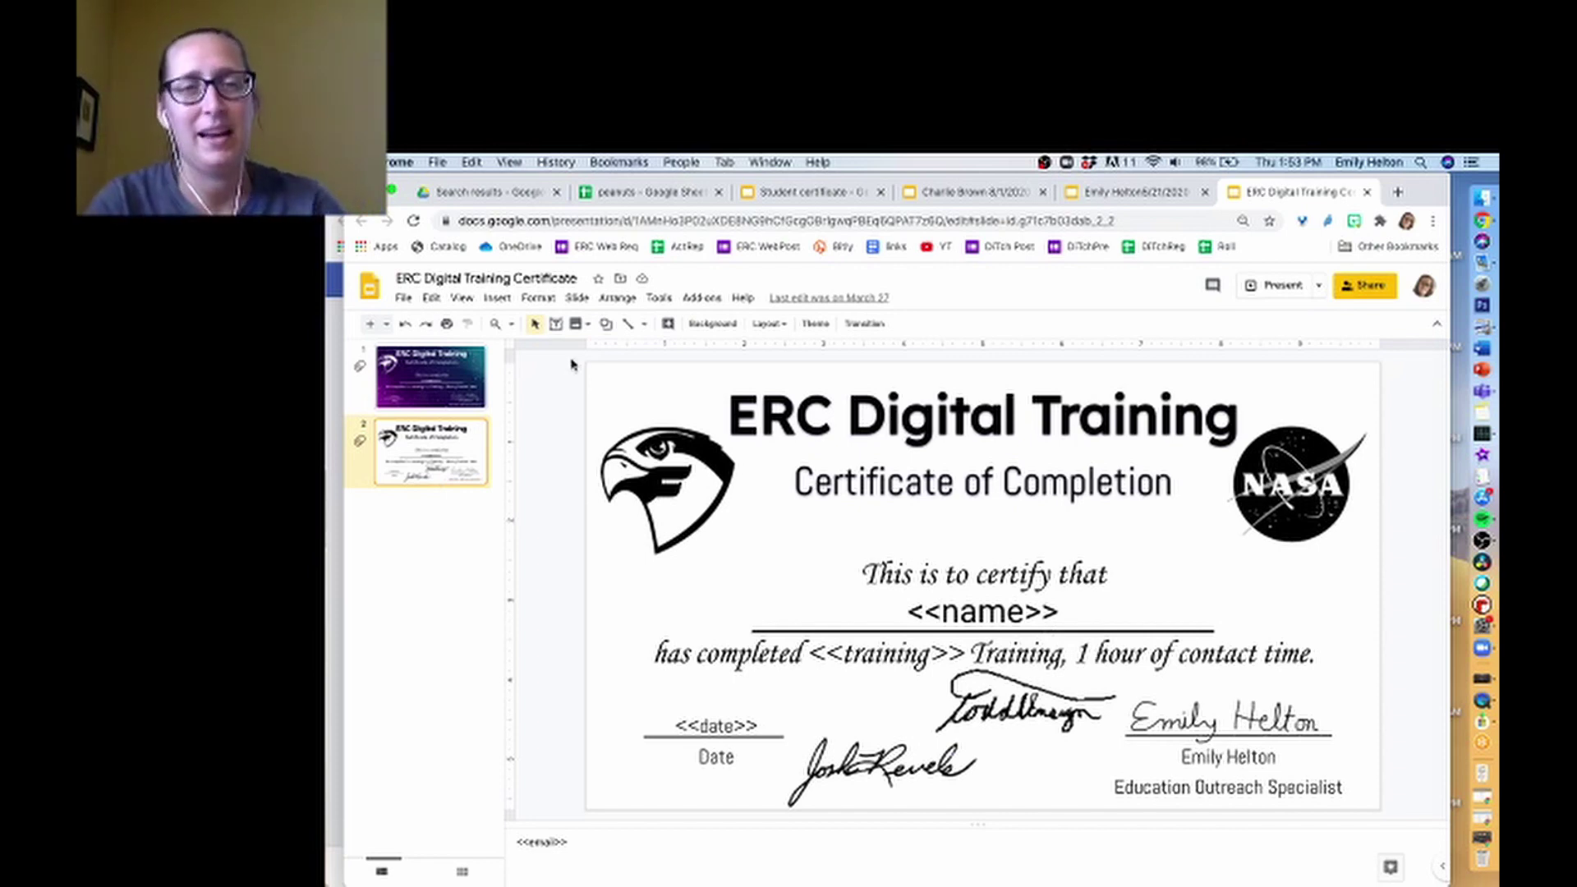
left_click(639, 195)
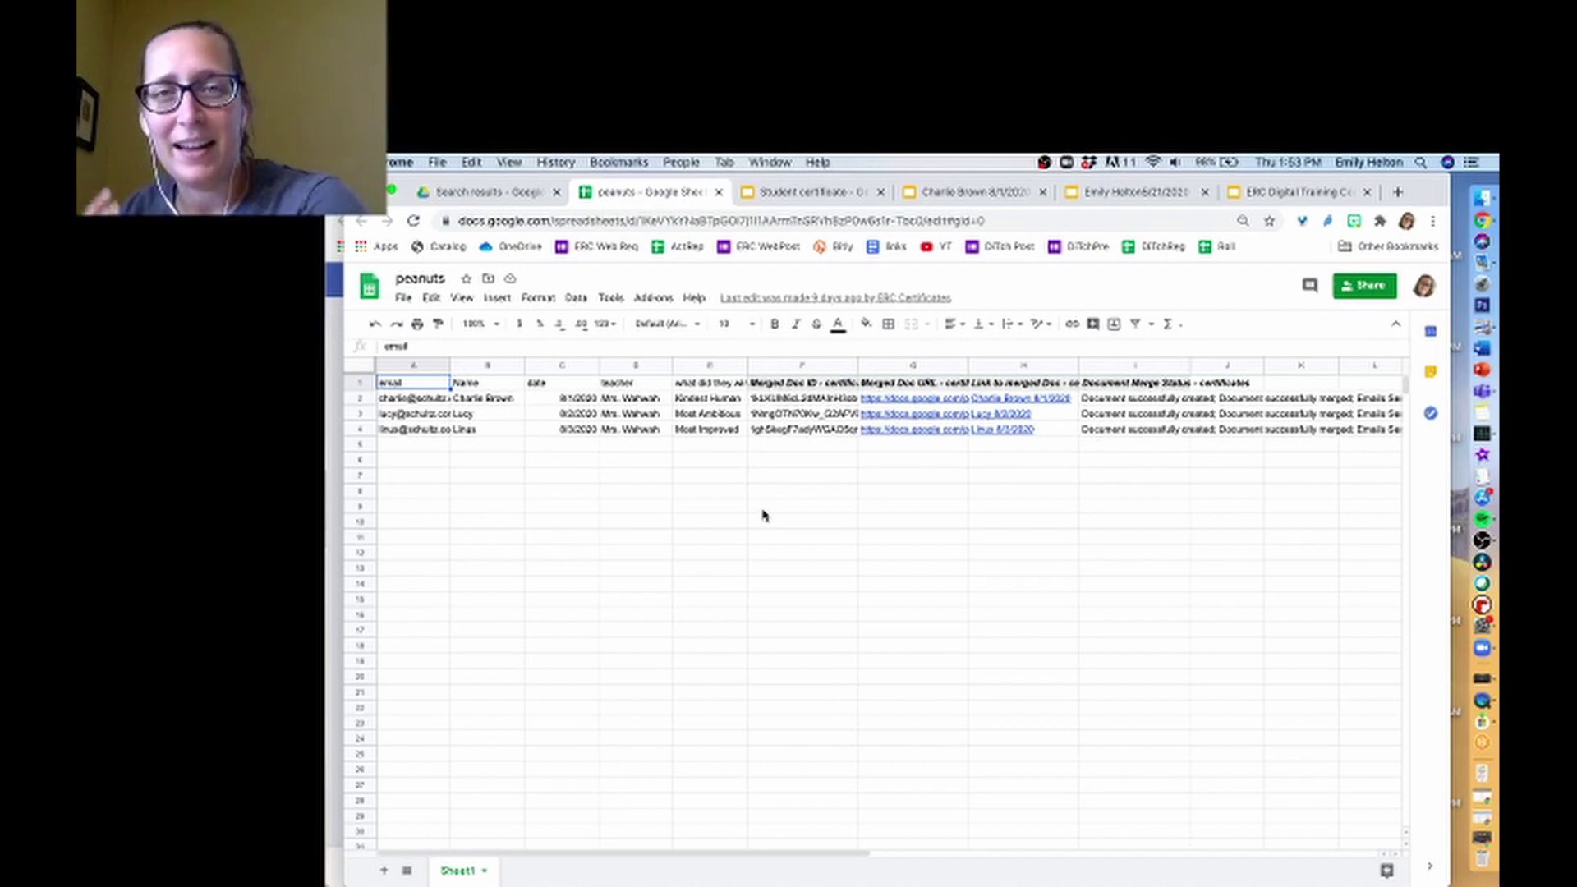
left_click(798, 192)
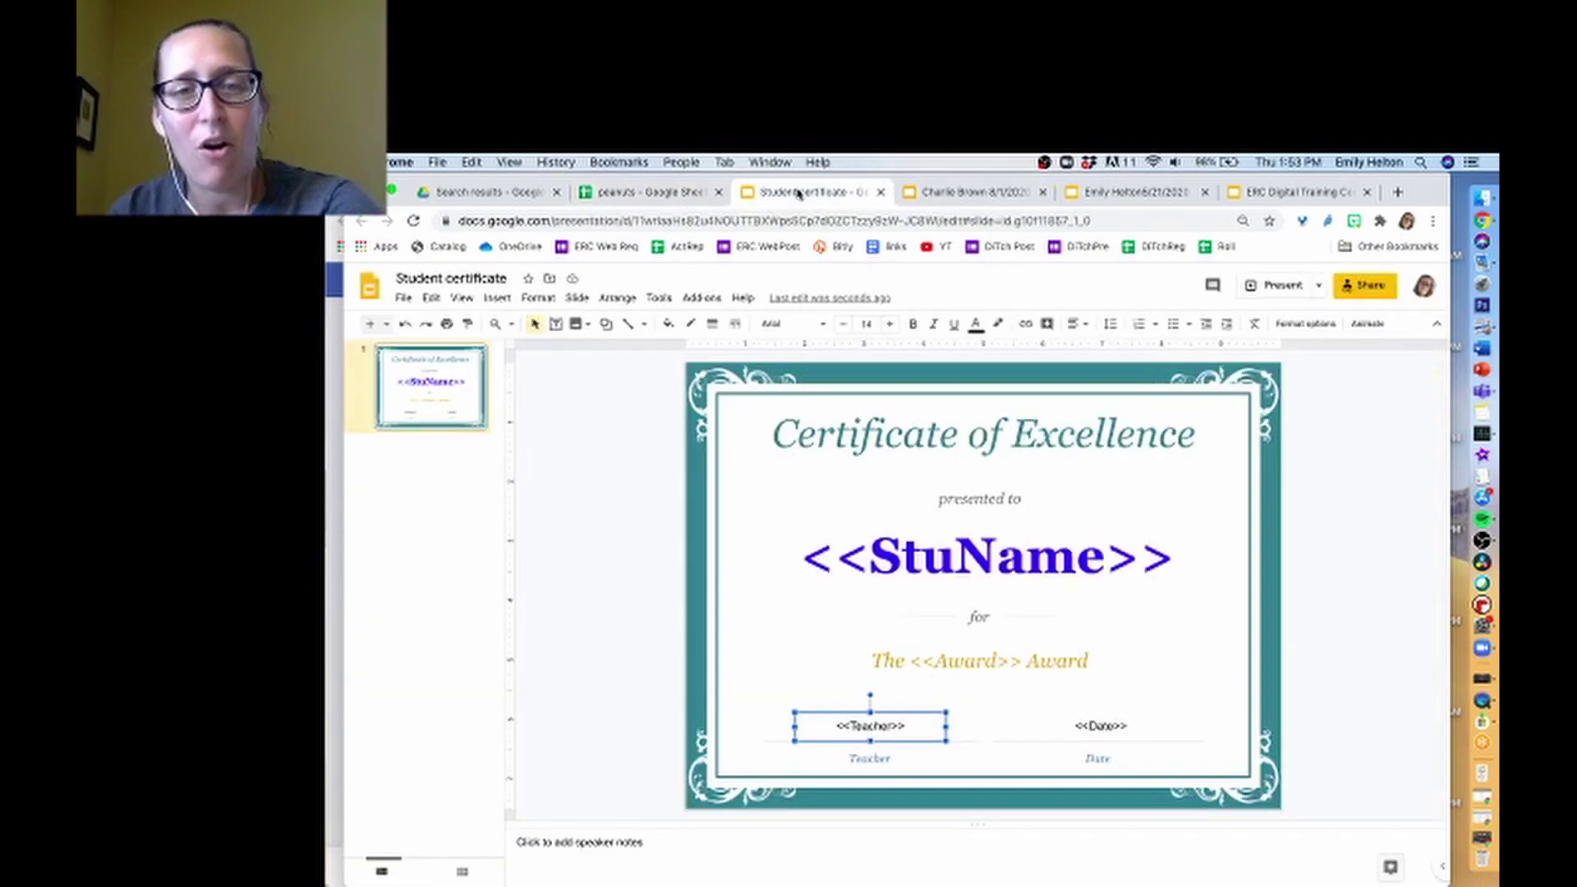